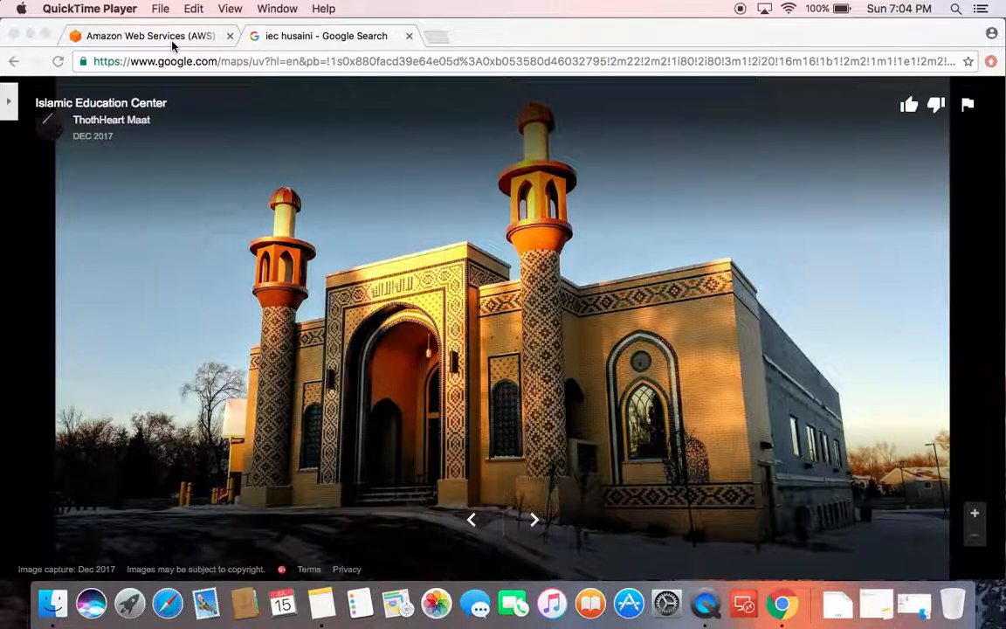
- Switch from the Google Maps photo to the Amazon Web Services (AWS) browser tab
left_click(172, 42)
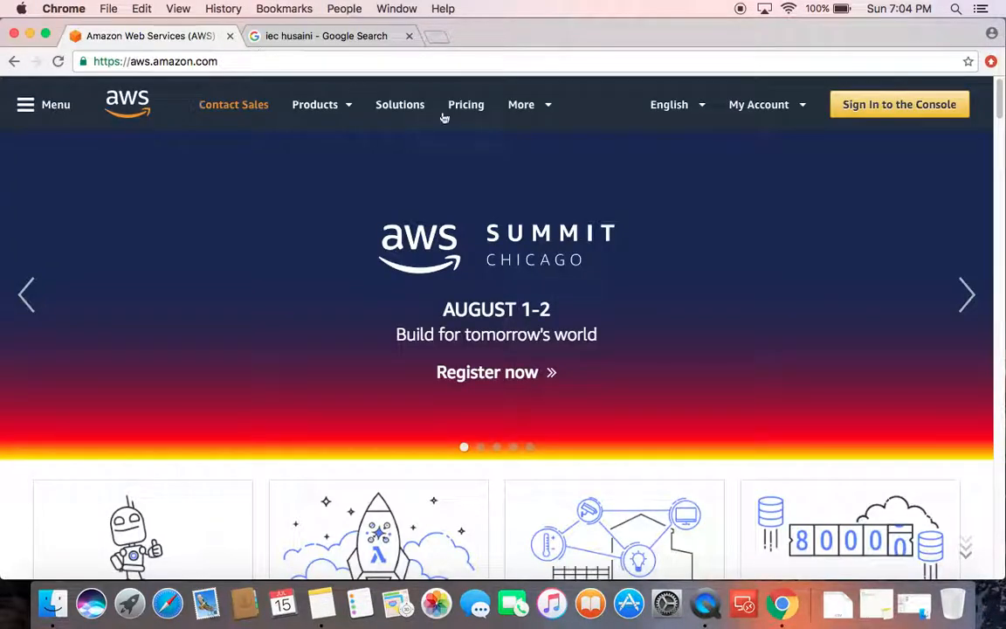
- Sign in to the console as the root user with the account password and MFA code
left_click(870, 107)
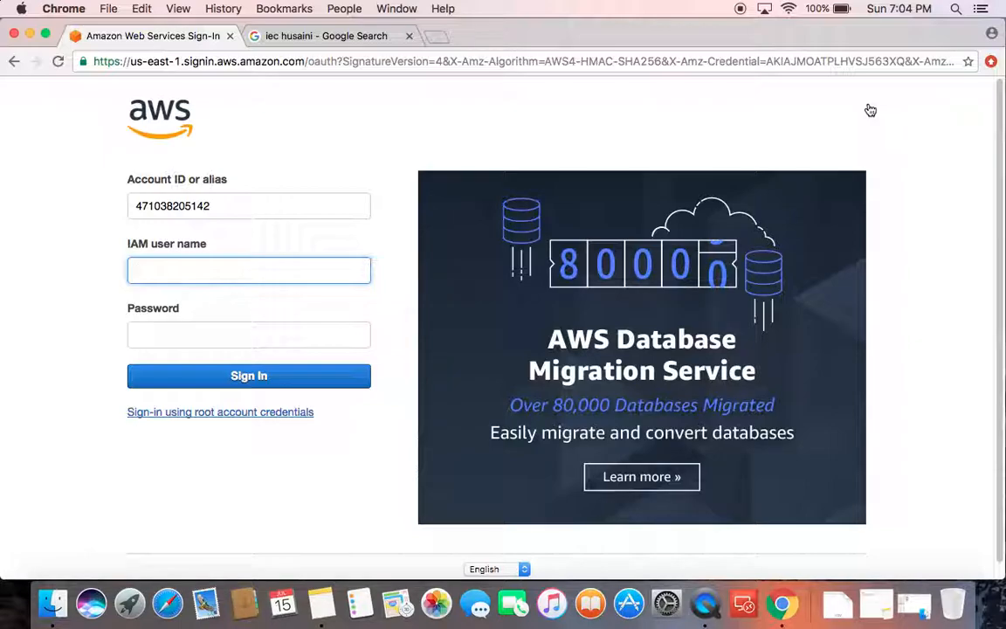
left_click(241, 418)
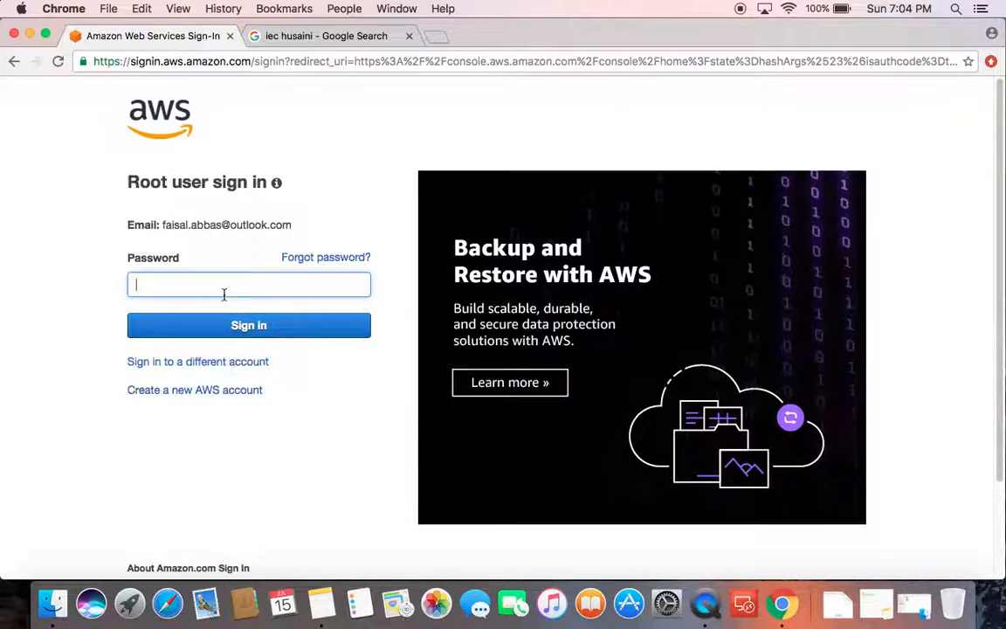
key("Return")
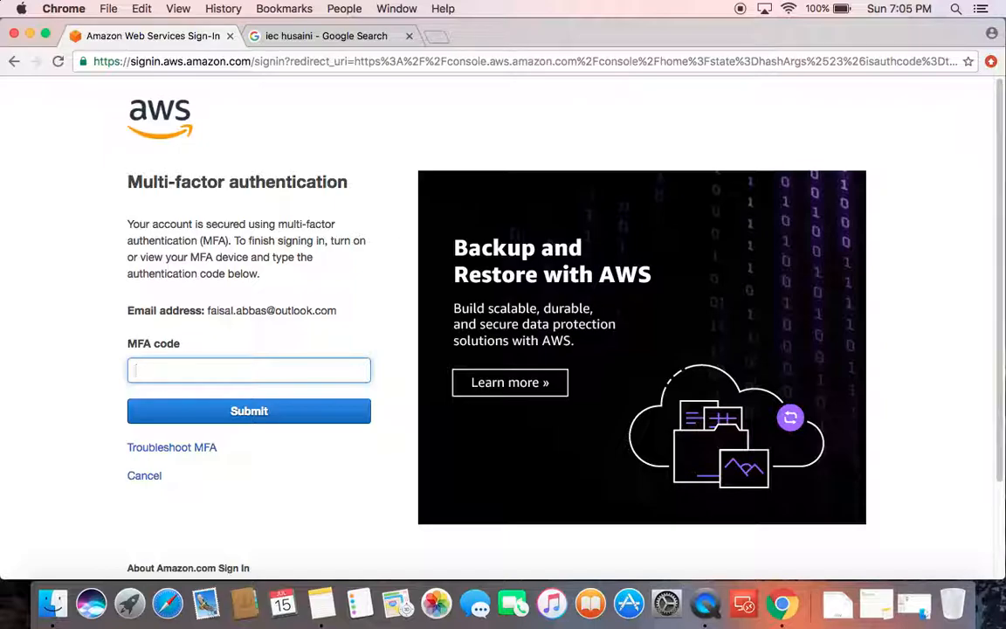
left_click(220, 414)
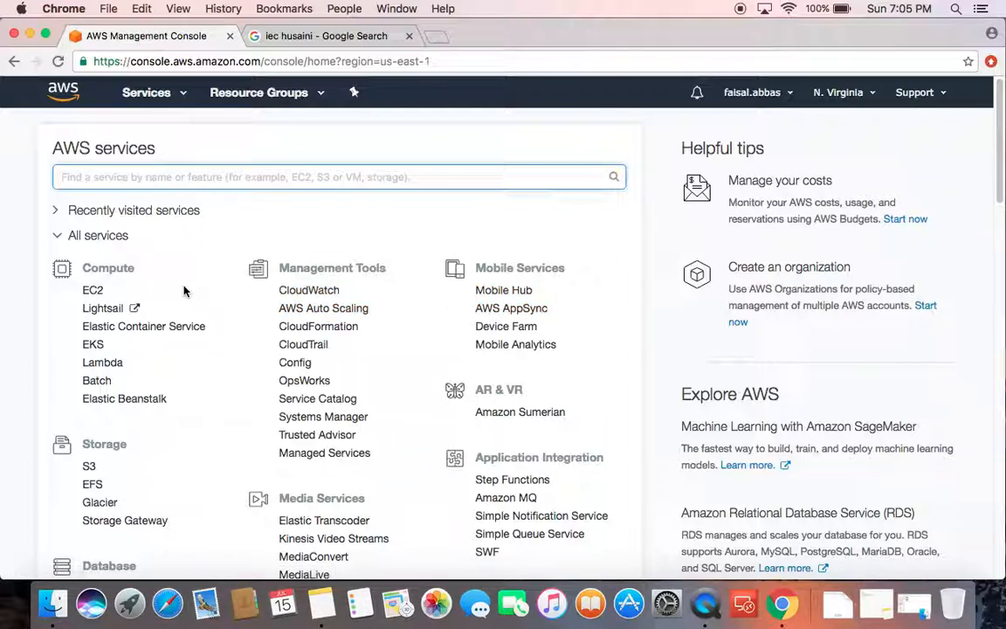
- Open EC2 under Compute and go to Security Groups under Network & Security
left_click(93, 291)
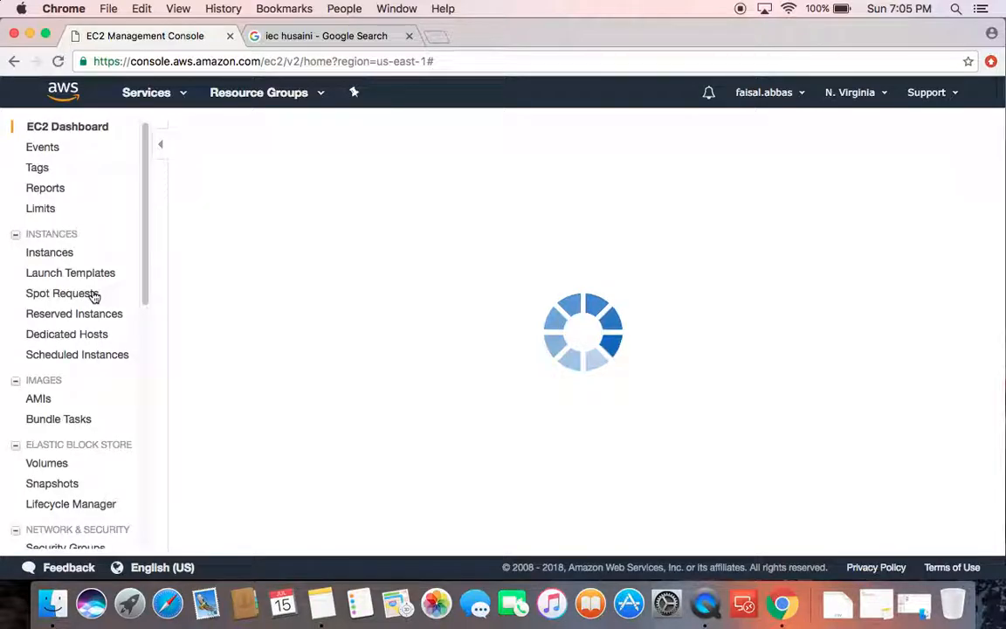
scroll(95, 297, "down", 4)
scroll(94, 297, "down", 2)
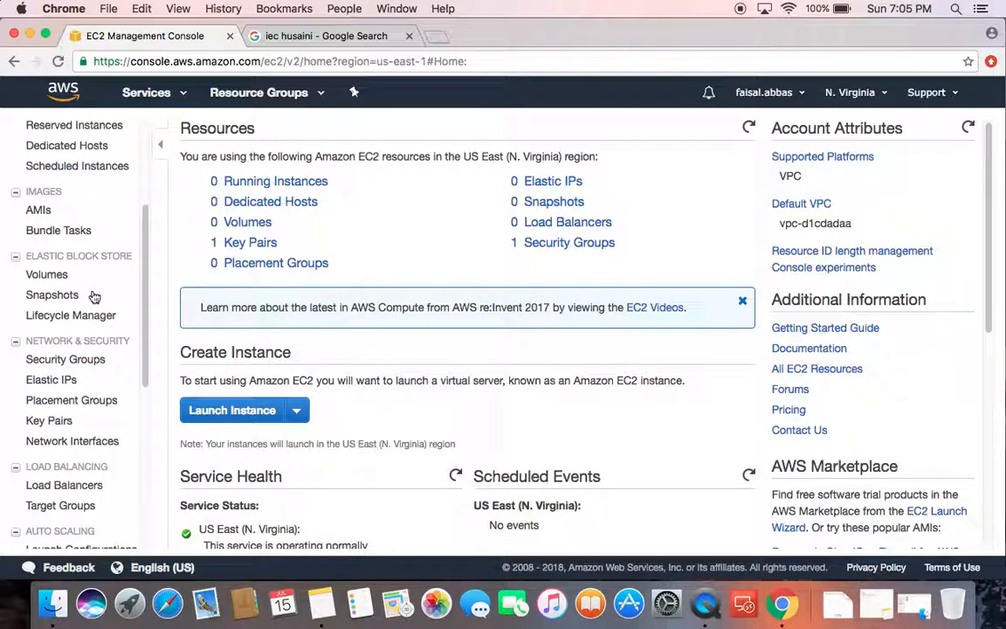
scroll(95, 296, "down", 3)
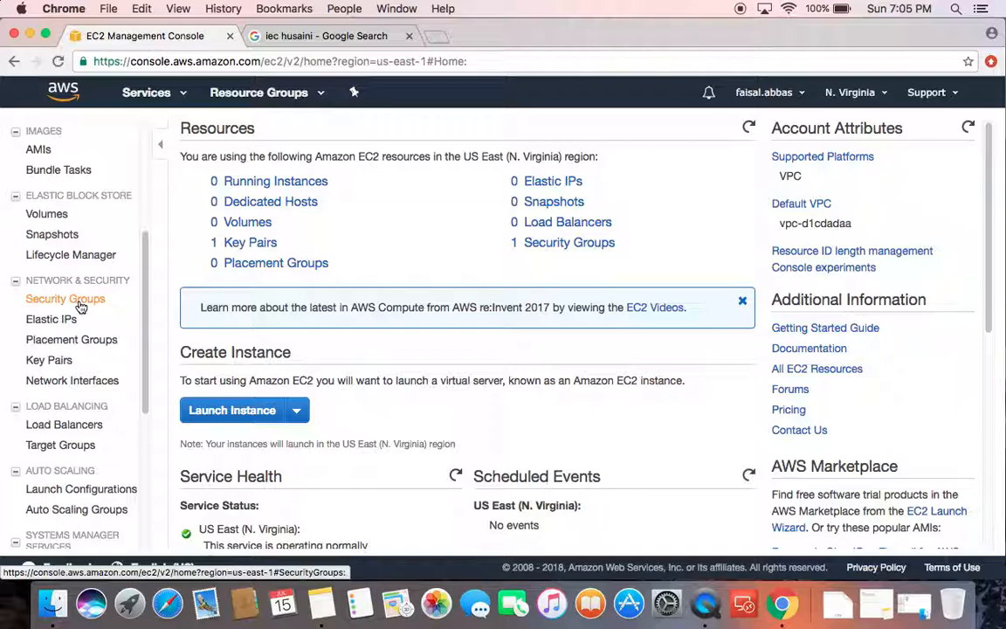
left_click(78, 303)
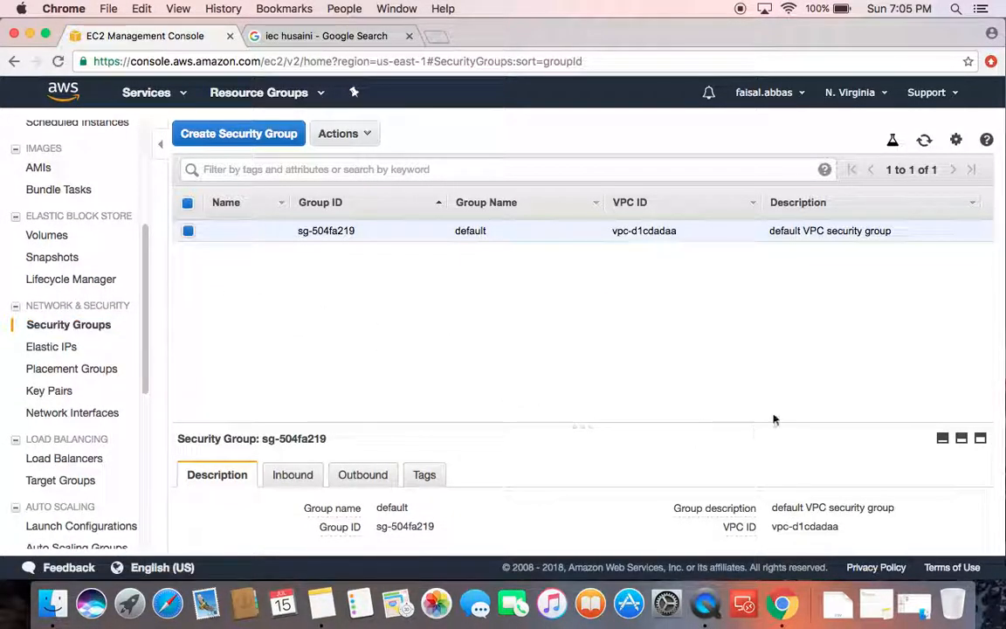
- Maximize the details pane for the default security group sg-504fa219
left_click(980, 441)
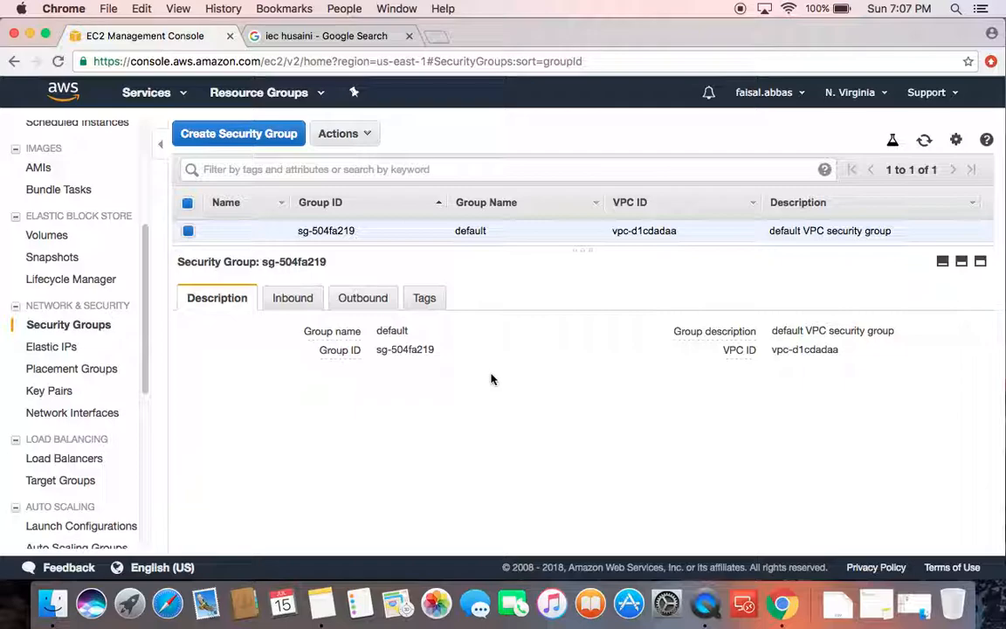
- Review sg-504fa219's Inbound, Outbound and Description tabs, then begin a new security group
left_click(297, 306)
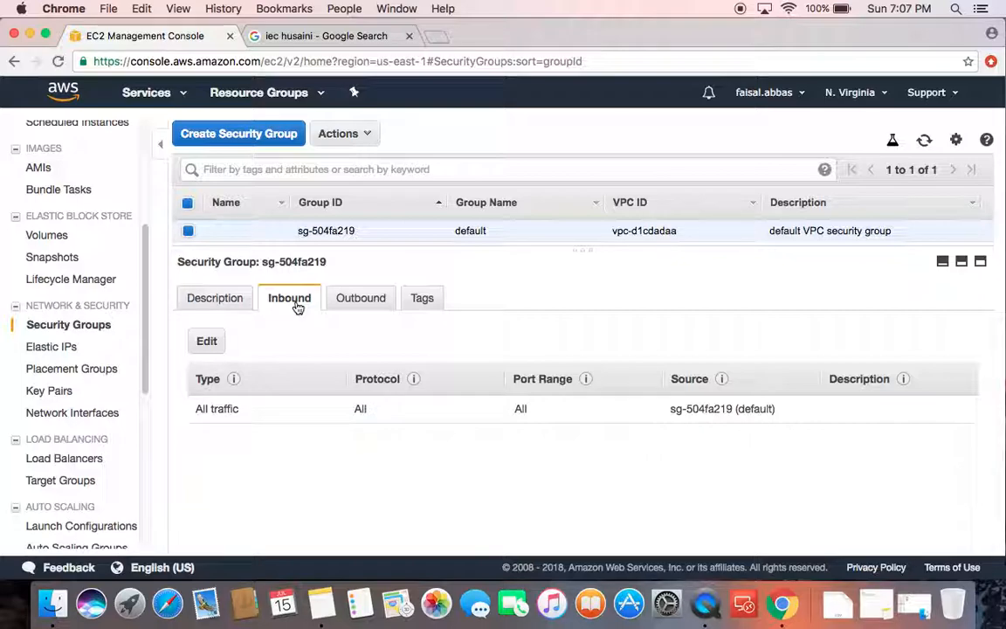
left_click(358, 301)
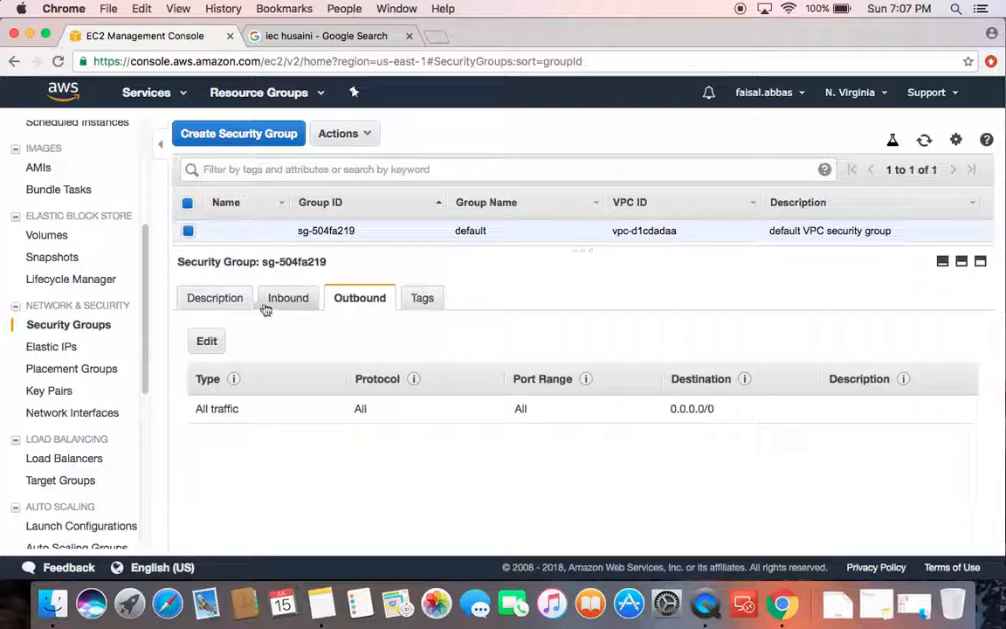
left_click(223, 306)
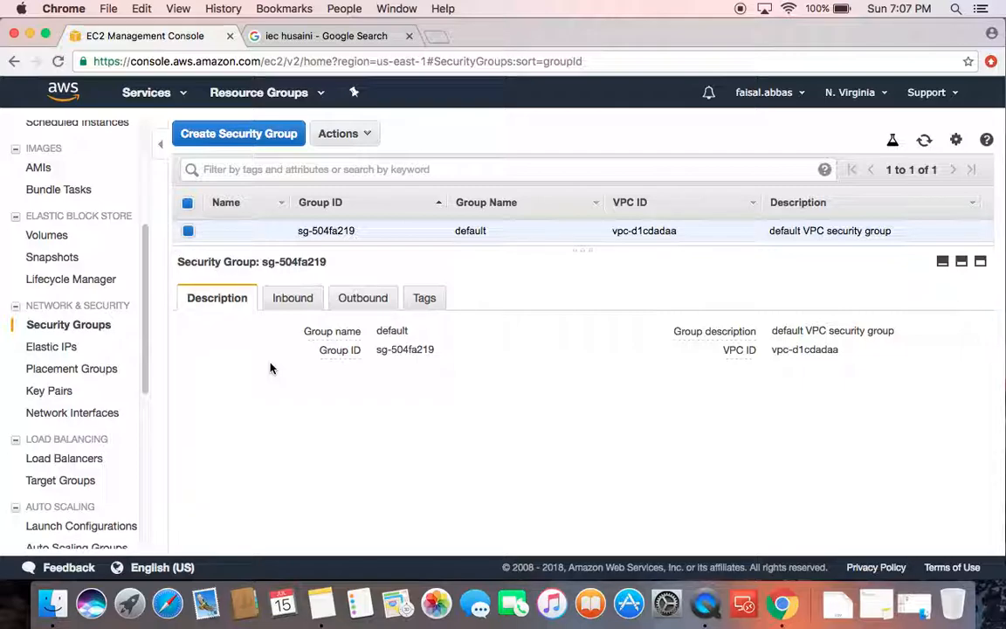
left_click(297, 298)
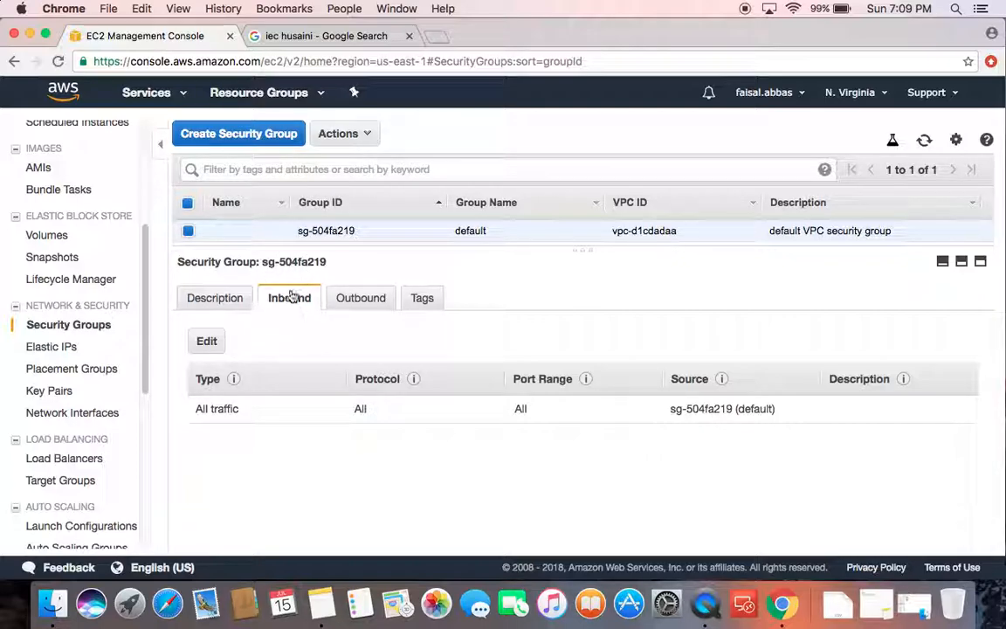
left_click(254, 143)
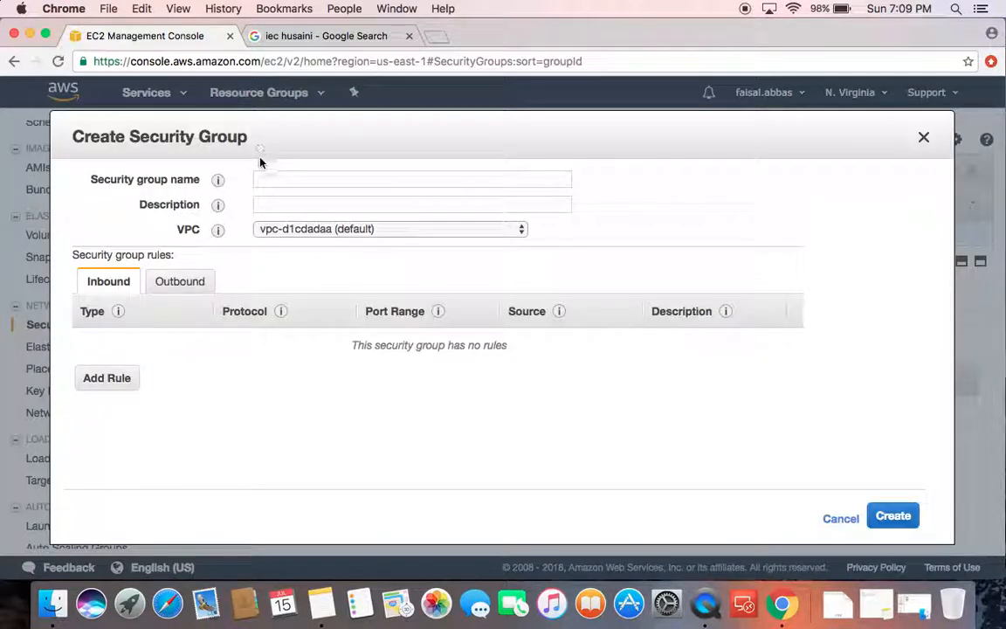
- Name the group SSH_HTTP_RDP with description 'Allow ssh, rdp and http protocols to AWS Instances'
left_click(268, 182)
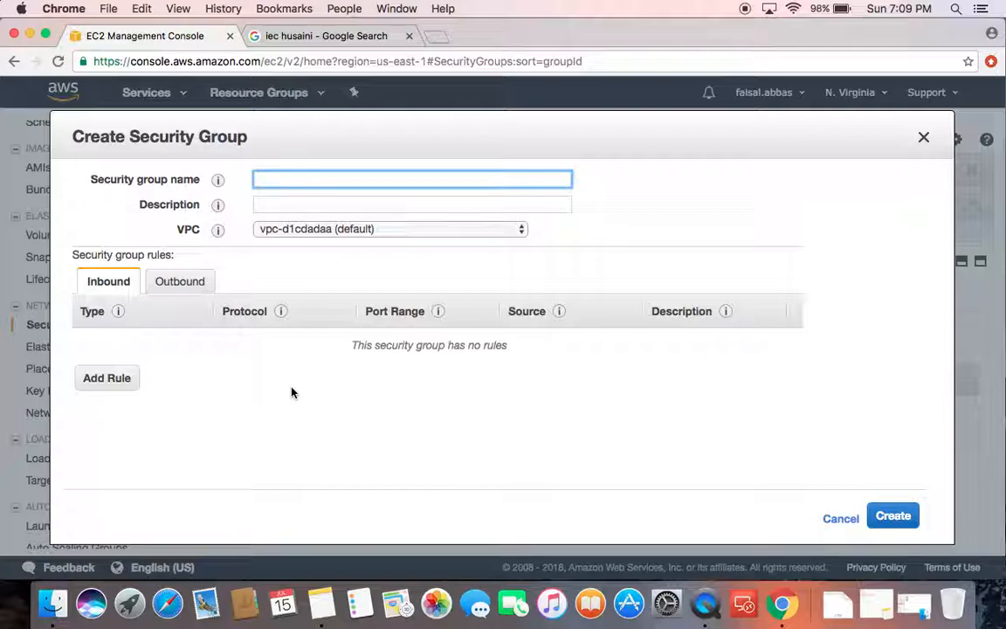
type("SSH_HHTP_RDP")
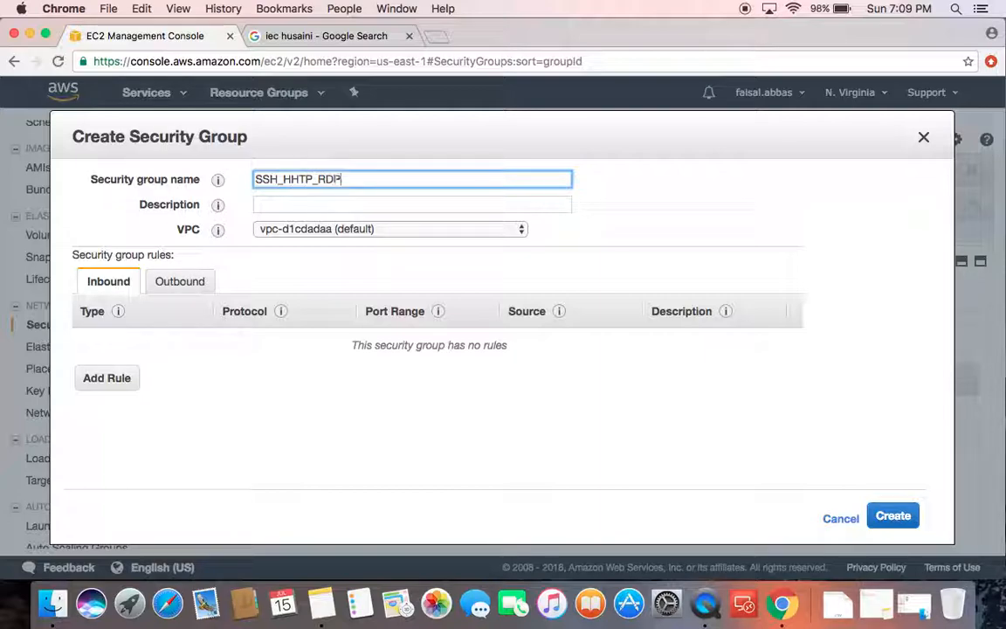
key("BackSpace")
key("BackSpace")
key("BackSpace")
key("BackSpace")
key("BackSpace")
key("BackSpace")
key("BackSpace")
type("TTP_RDP")
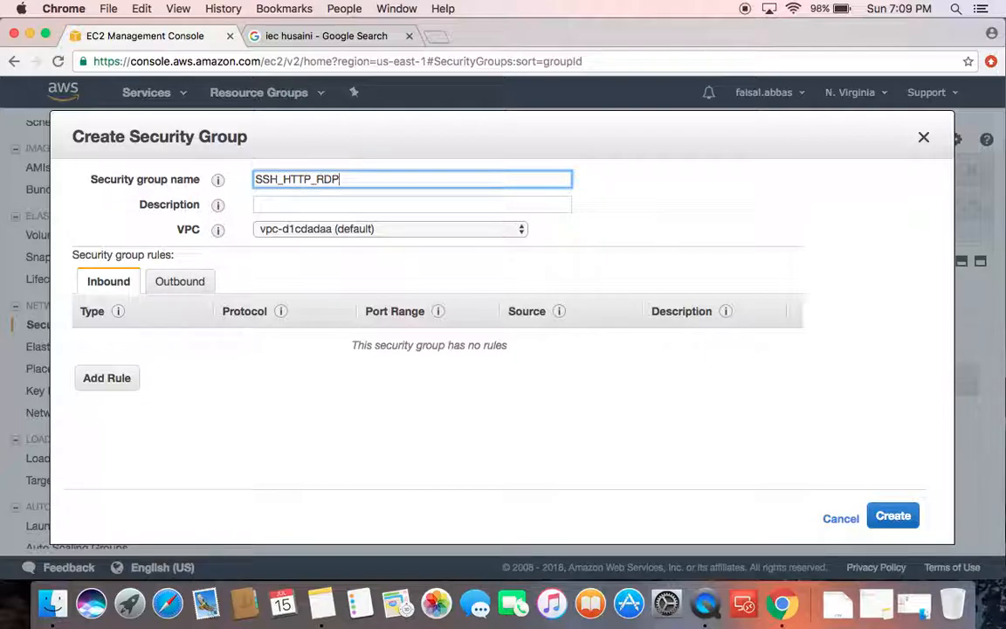
key("Tab")
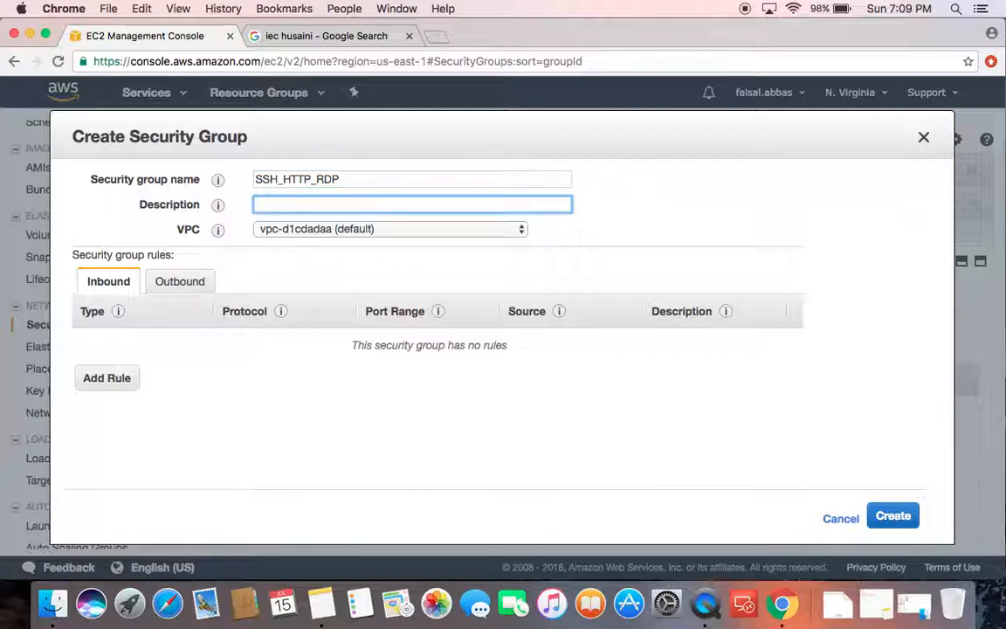
type("All")
type("ow ssh into and")
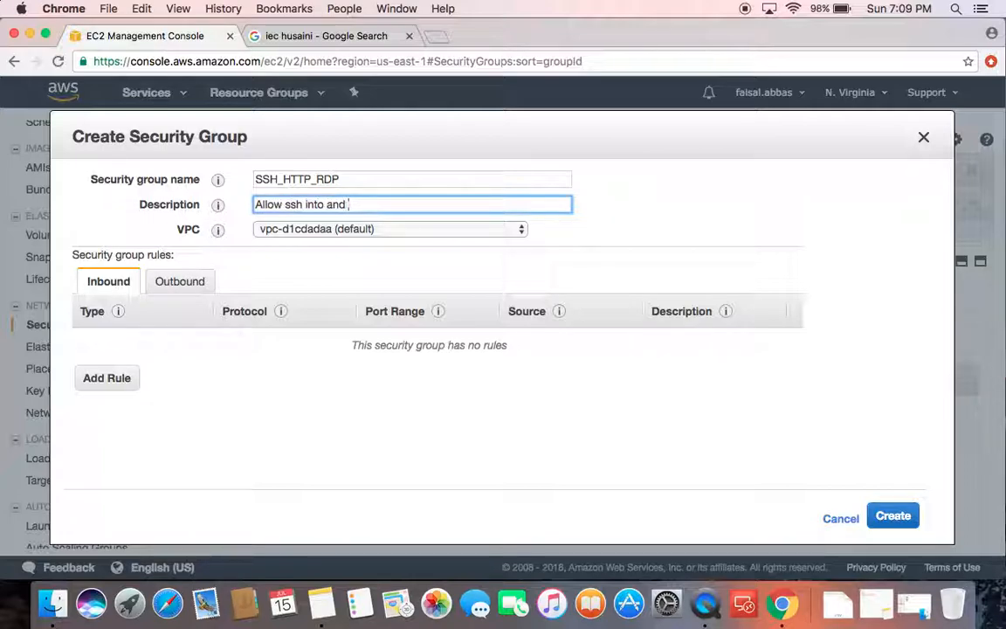
key("BackSpace")
key("BackSpace")
key("BackSpace")
key("BackSpace")
key("BackSpace")
key("BackSpace")
key("BackSpace")
key("BackSpace")
key("BackSpace")
key("BackSpace")
type(", rdp")
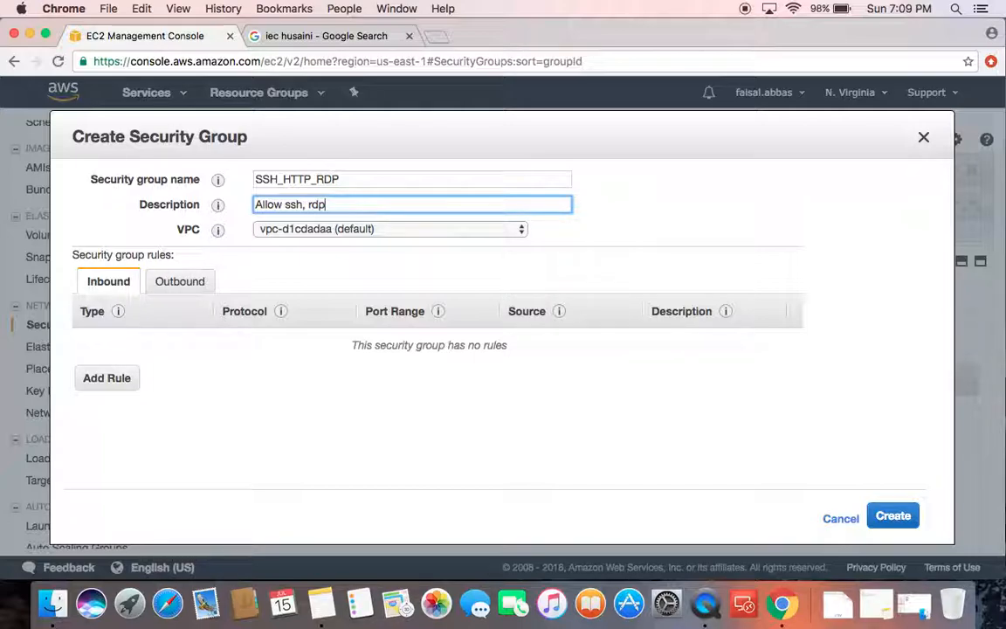
type(" and htt")
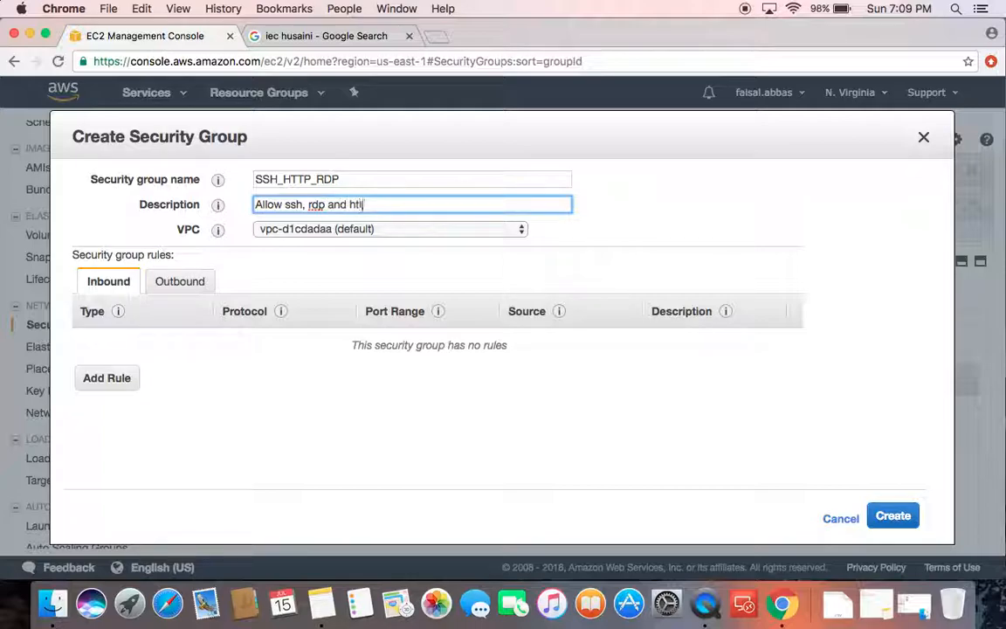
type("p protocols to ")
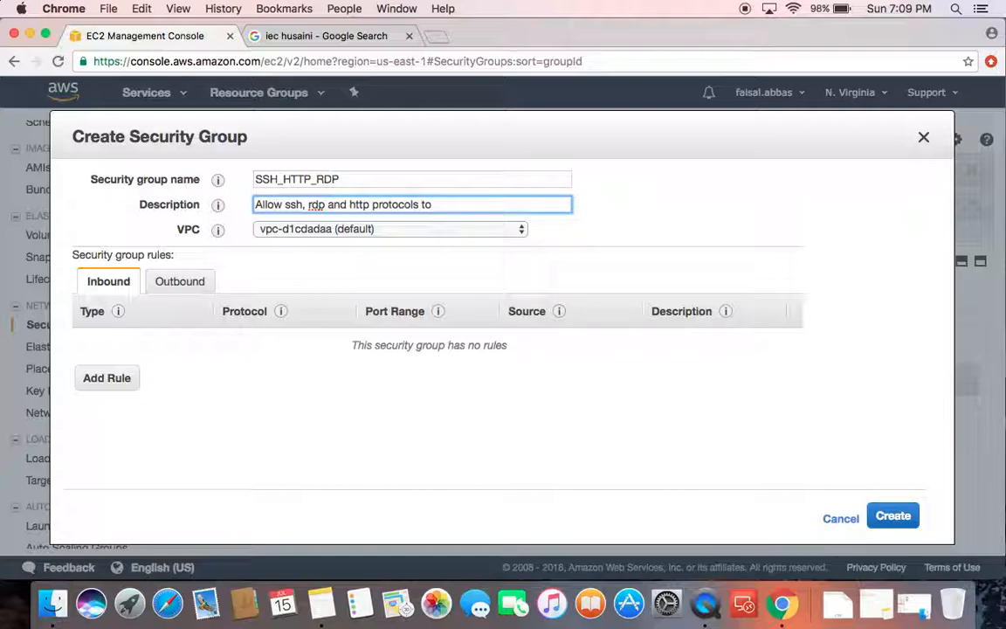
type("AWS Instances")
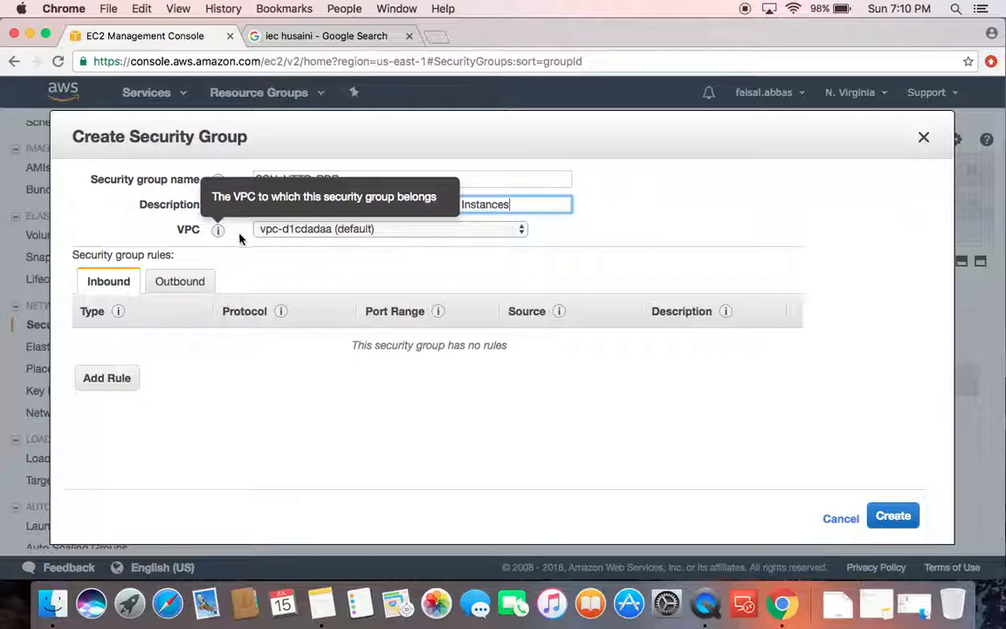
- Keep the default VPC vpc-d1cdadaa for the new group
left_click(278, 236)
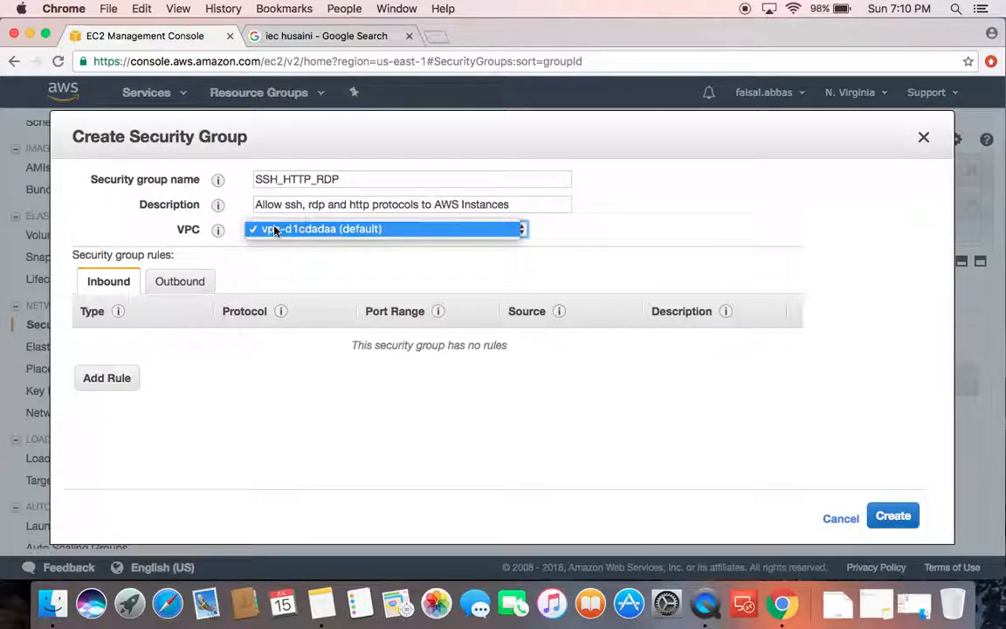
left_click(275, 230)
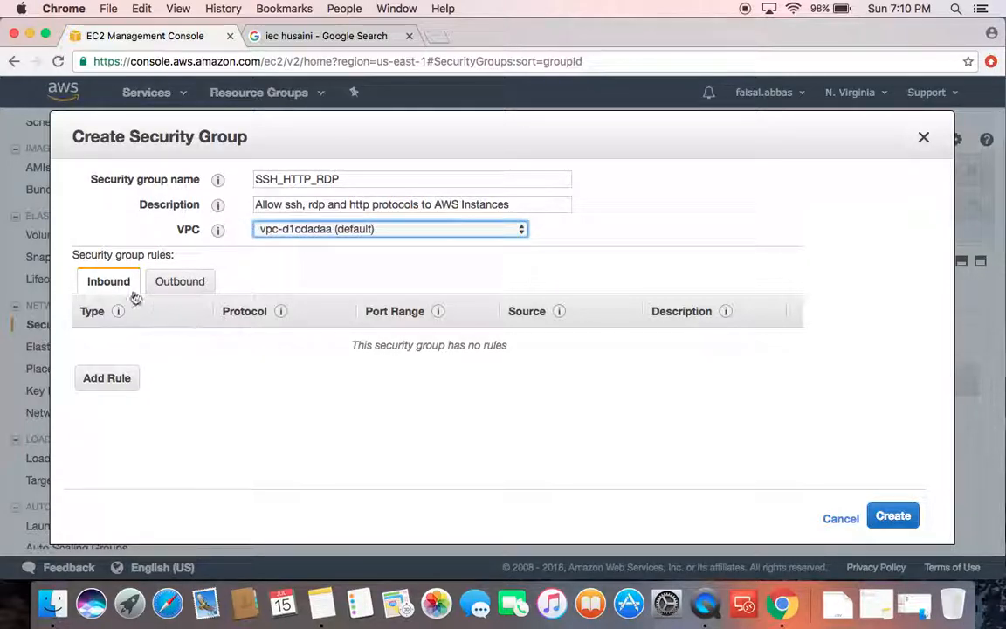
left_click(109, 279)
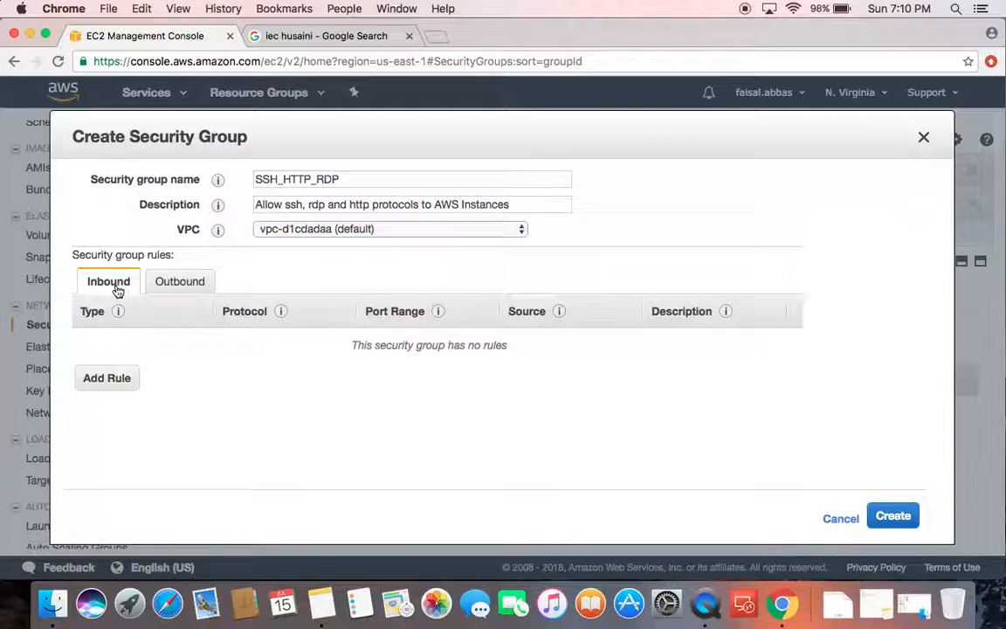
- Add an inbound SSH rule on TCP port 22 with source Anywhere (0.0.0.0/0, ::/0)
left_click(108, 388)
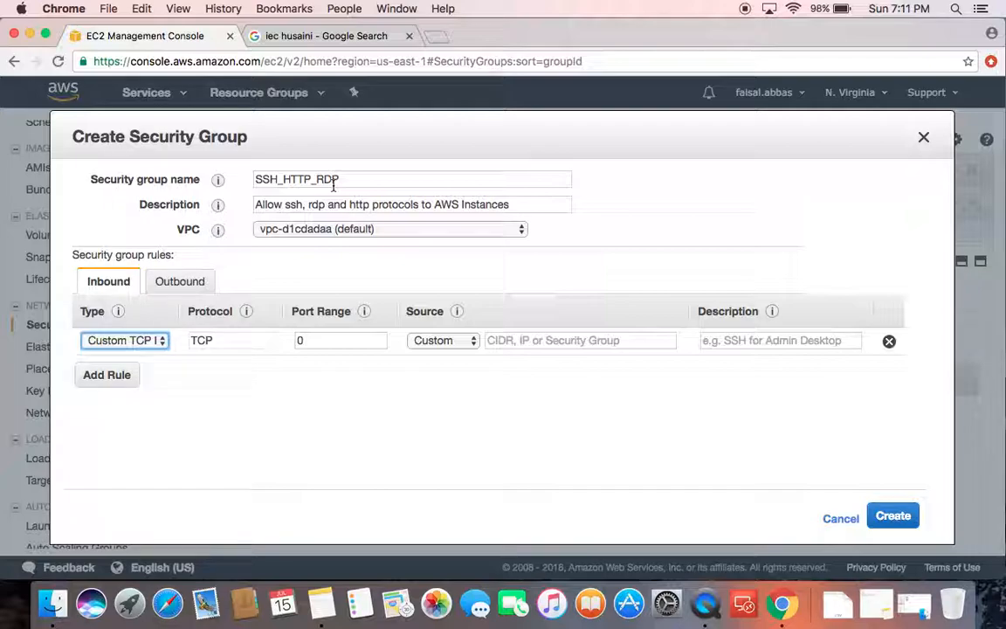
mouse_move(116, 319)
left_click(160, 346)
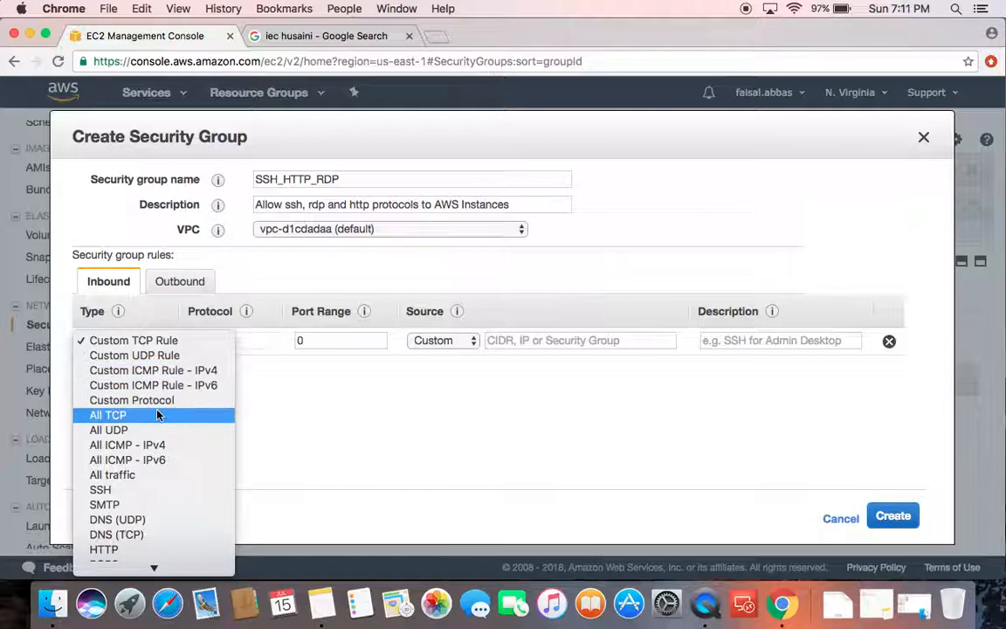
scroll(158, 435, "down", 10)
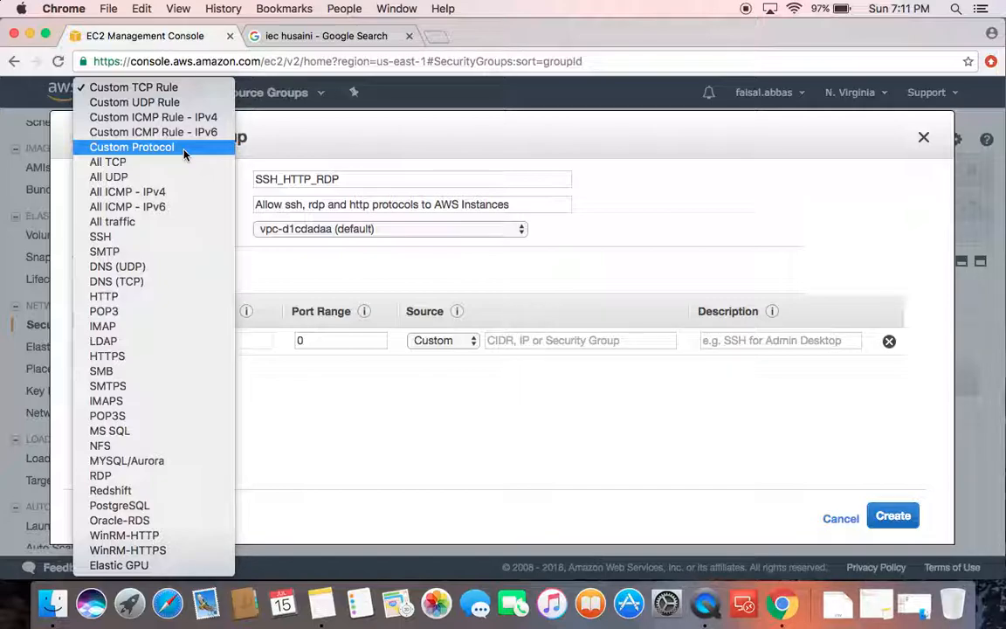
left_click(160, 237)
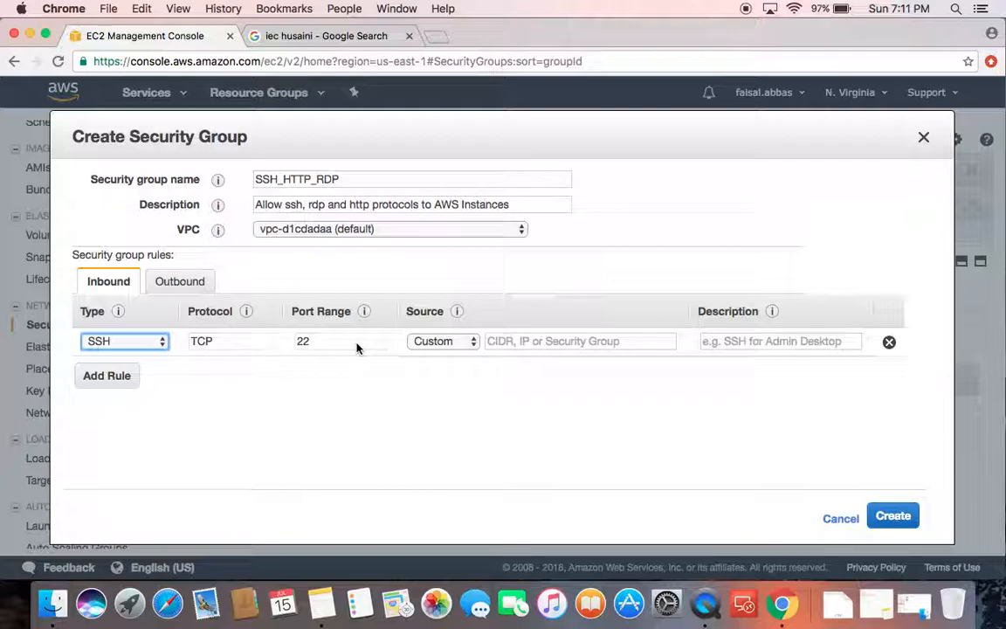
left_click(440, 345)
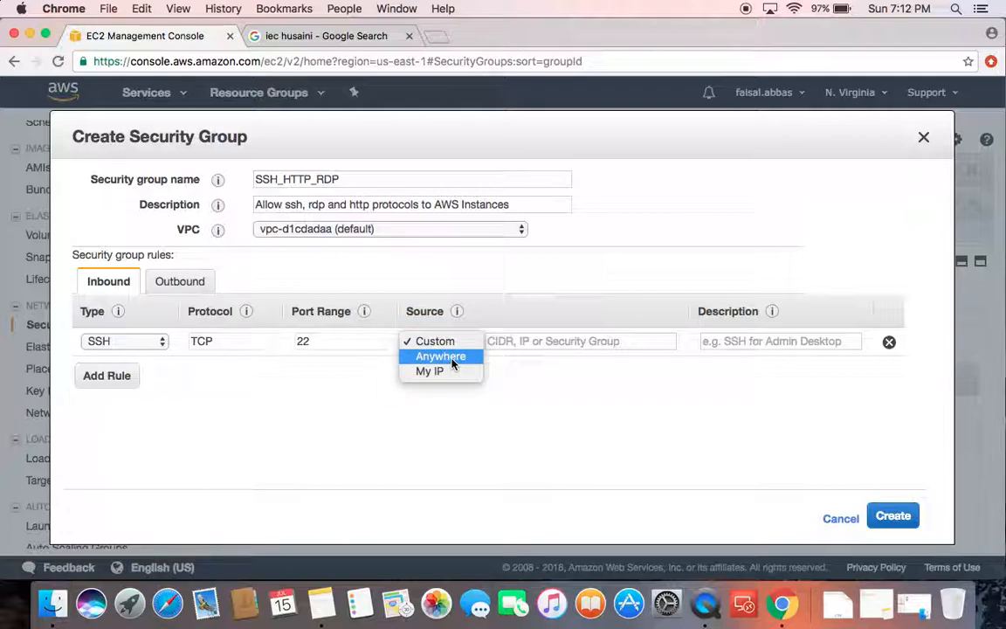
left_click(451, 359)
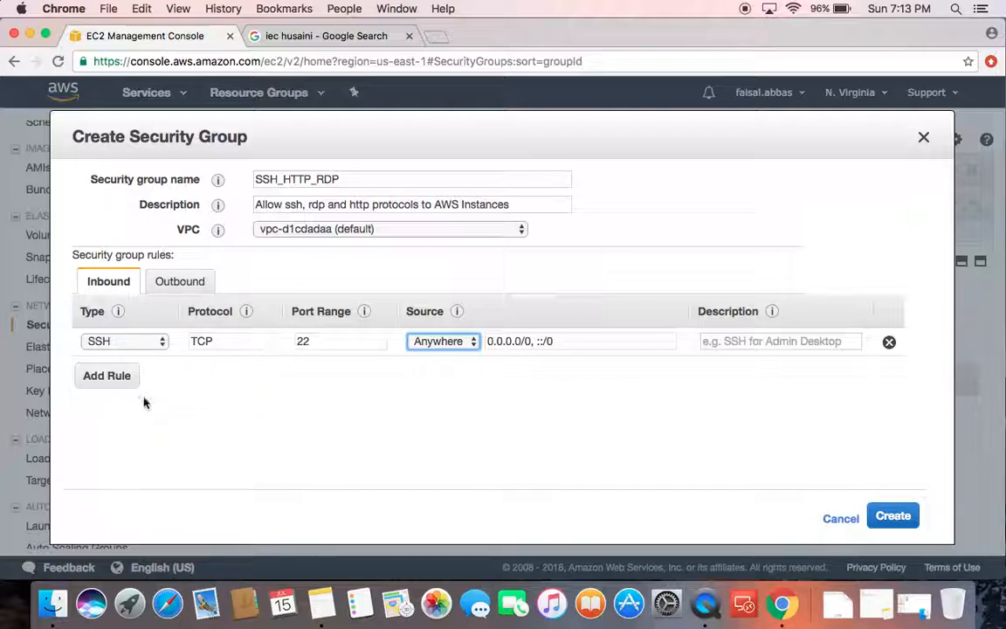
- Add a second inbound rule allowing HTTP on port 80 from Anywhere
left_click(125, 381)
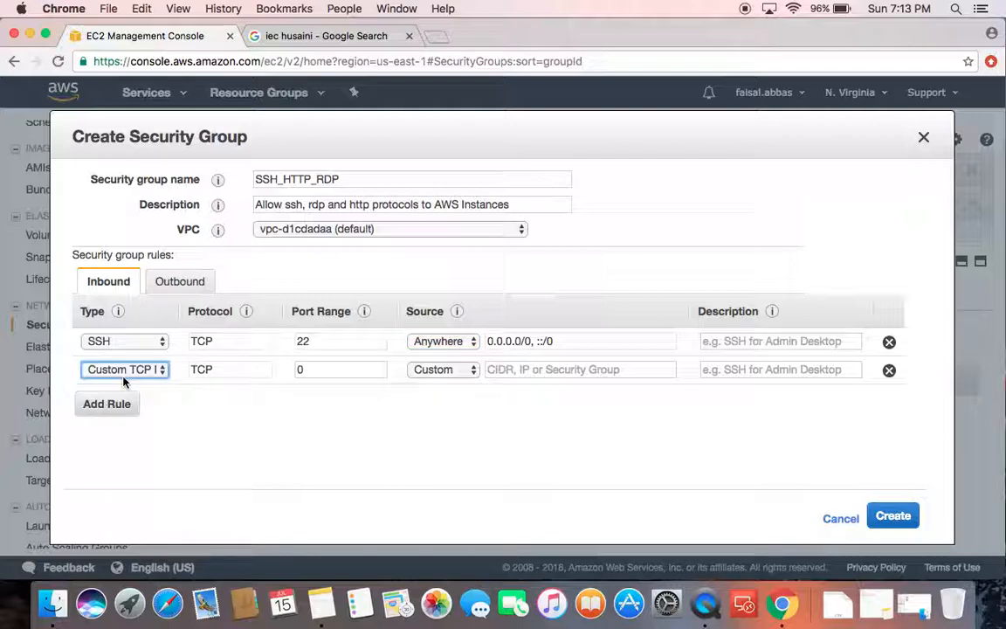
left_click(131, 373)
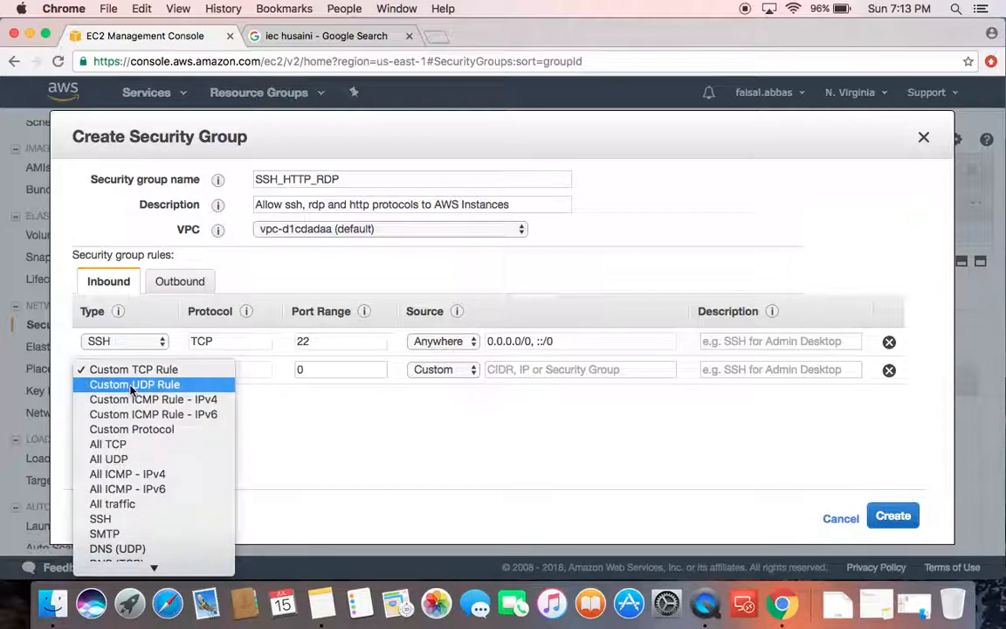
type("ssh")
scroll(137, 421, "down", 3)
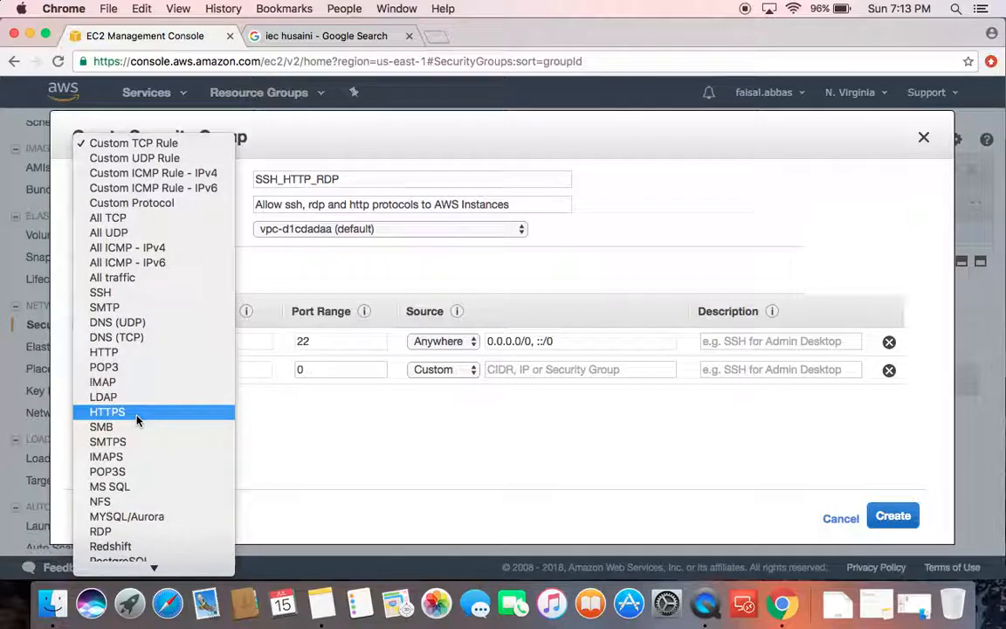
left_click(137, 353)
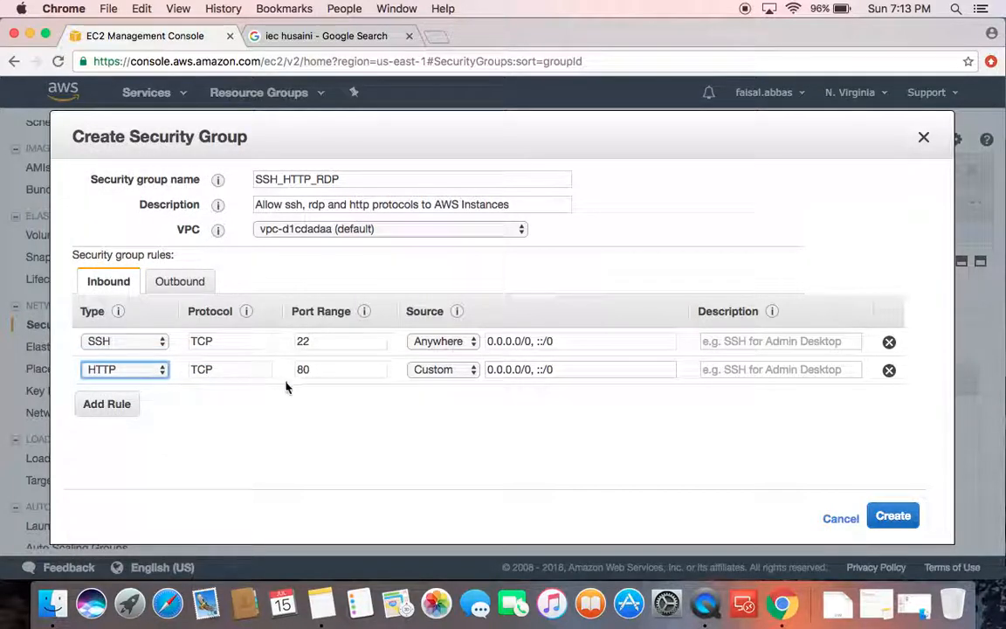
left_click(441, 371)
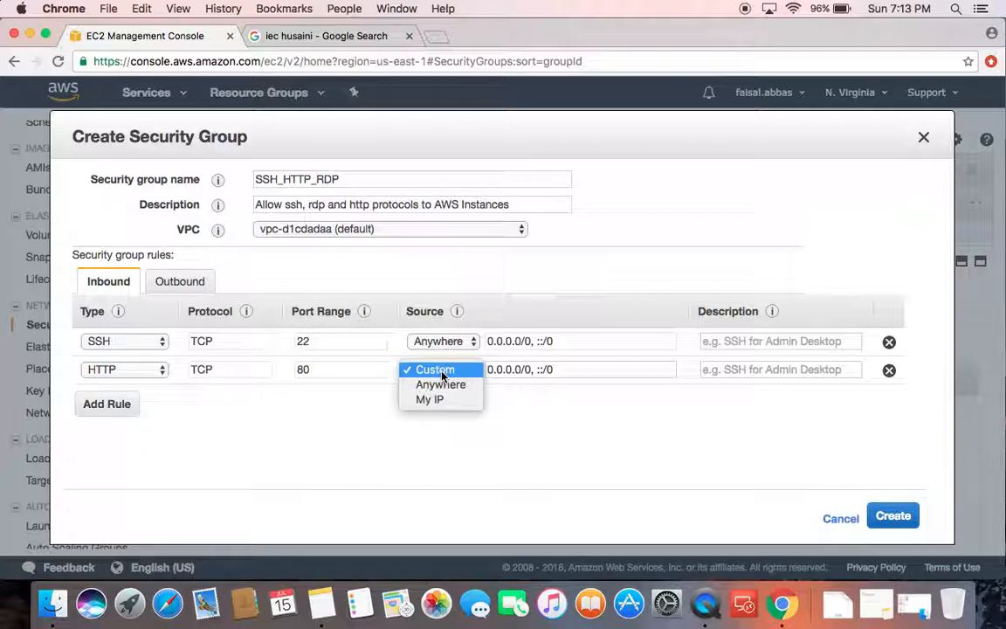
left_click(441, 385)
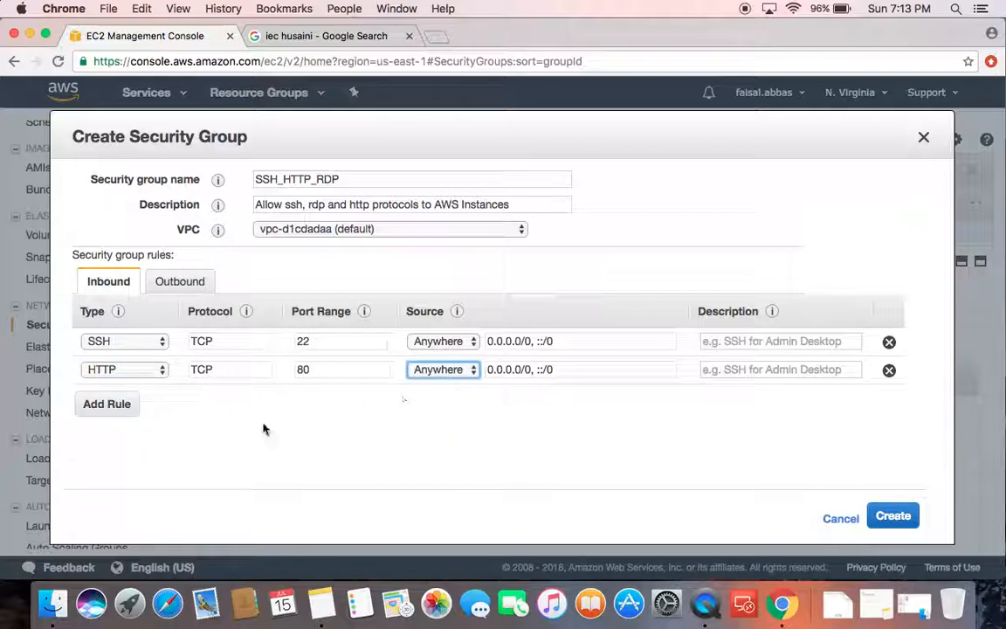
- Add a third inbound rule allowing RDP on port 3389 from Anywhere
left_click(107, 405)
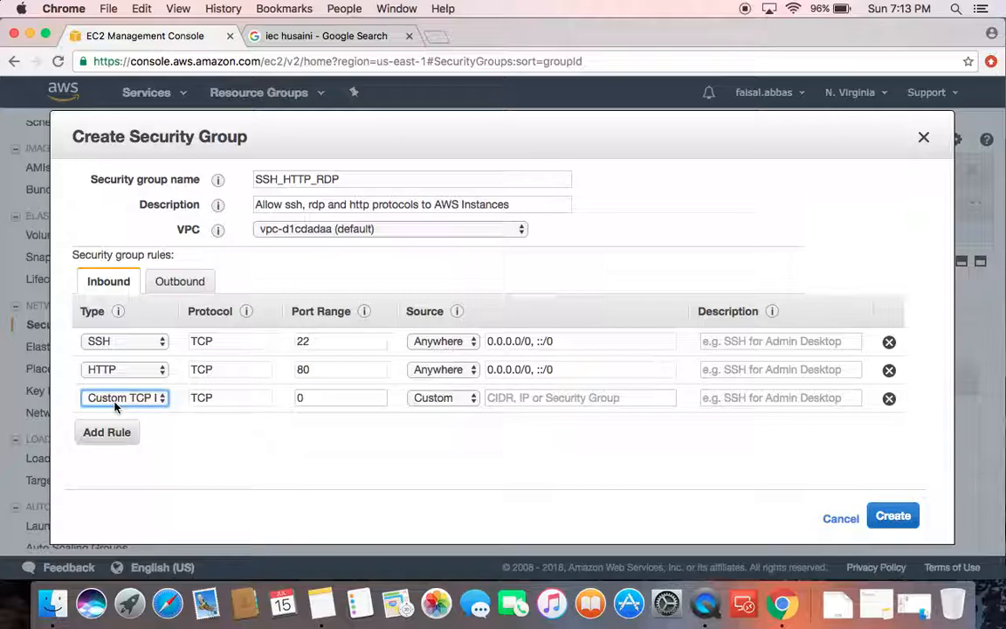
left_click(119, 400)
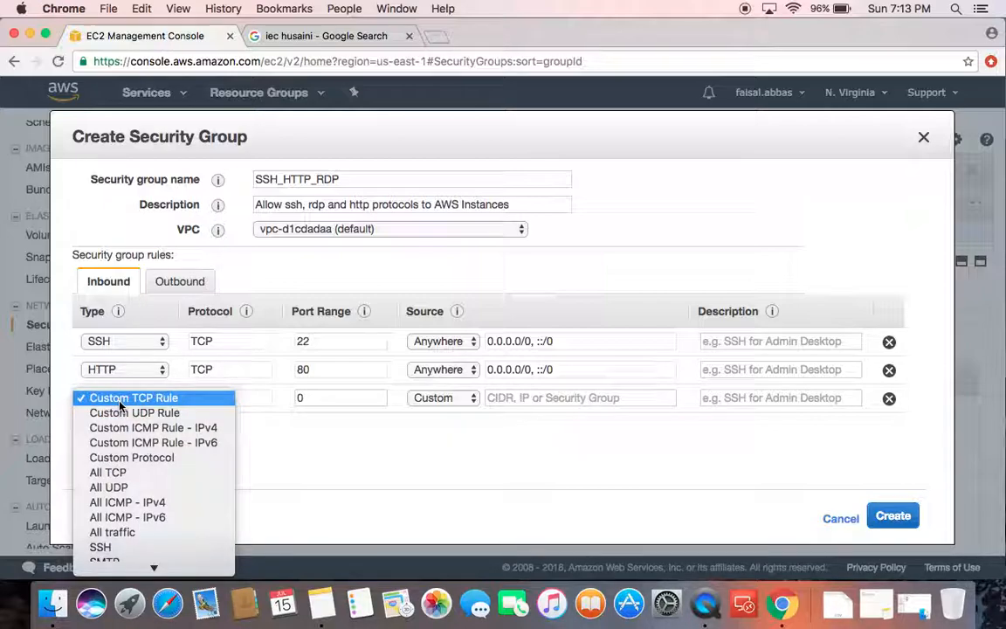
scroll(120, 402, "down", 5)
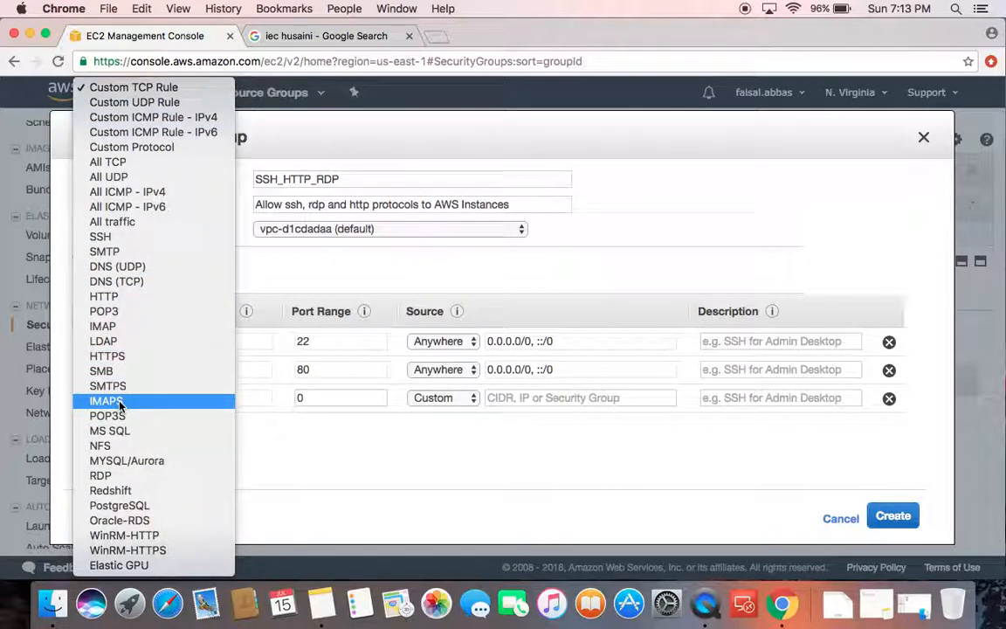
left_click(120, 476)
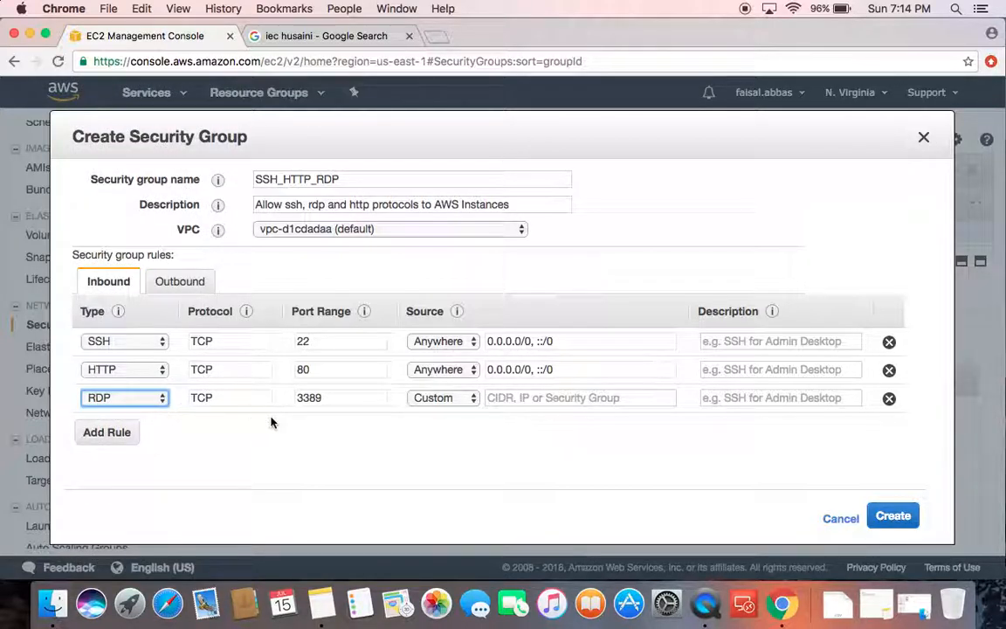
left_click(426, 398)
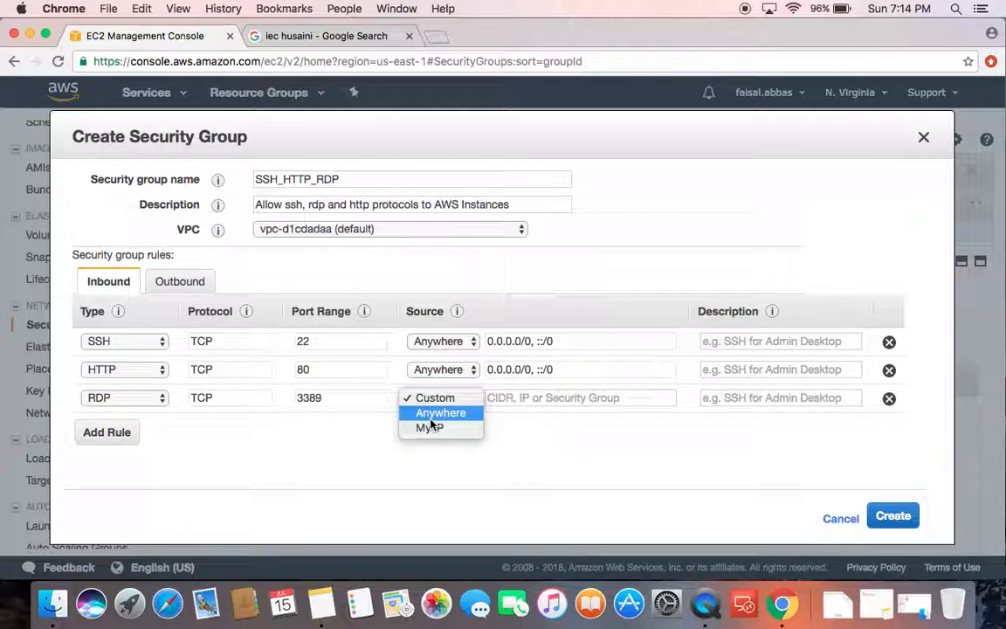
left_click(428, 414)
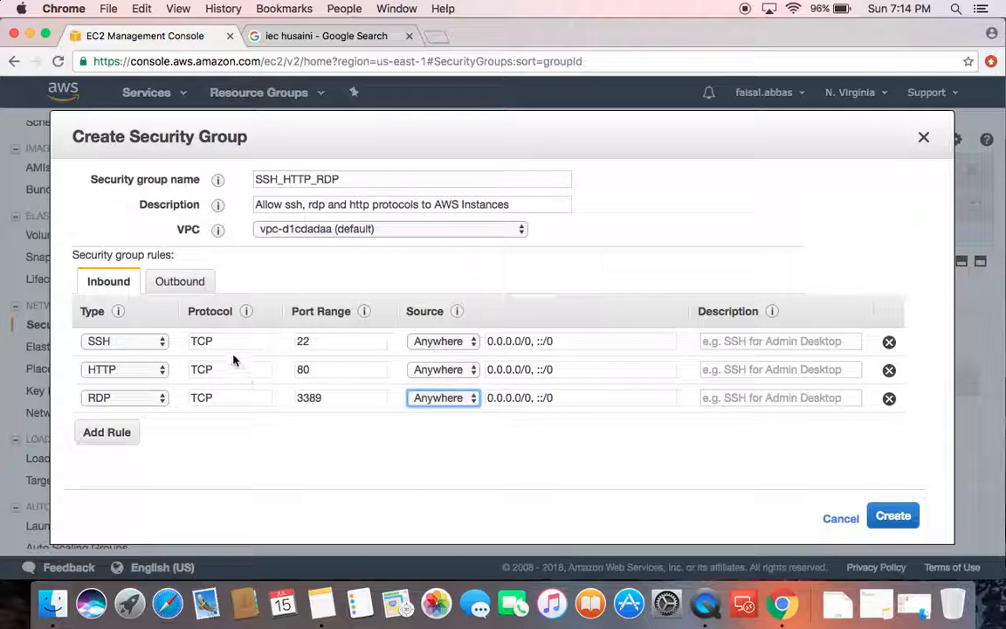
left_click(188, 284)
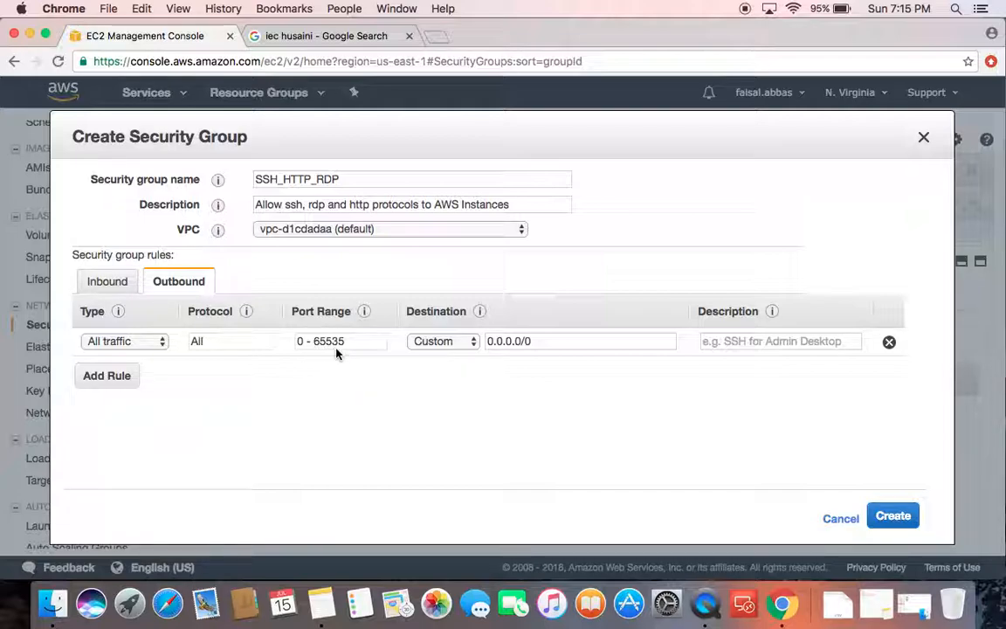
- Set the outbound All traffic rule's destination to Anywhere (0.0.0.0/0, ::/0)
left_click(438, 341)
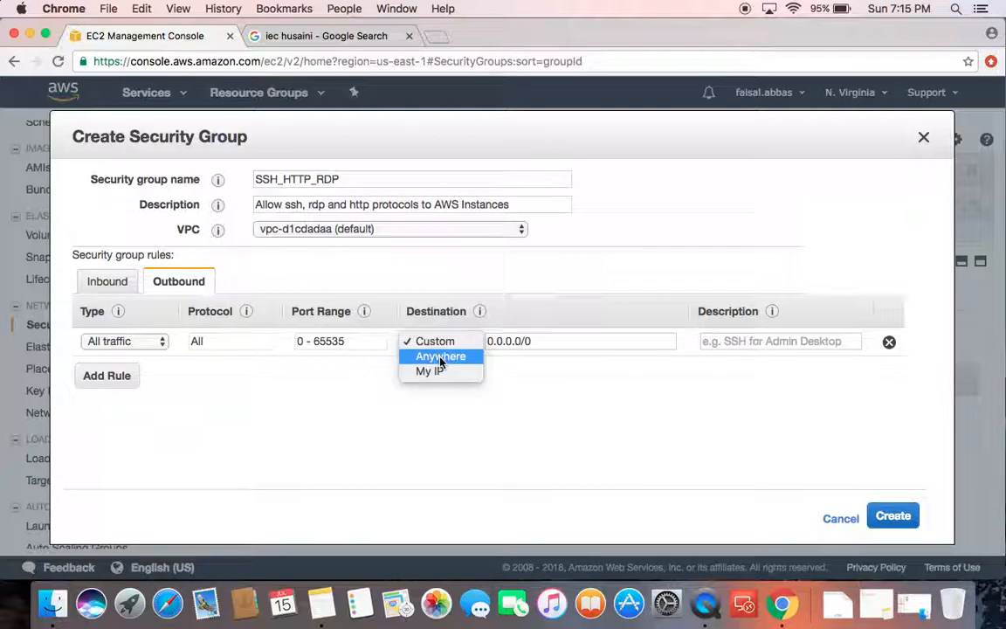
key("Escape")
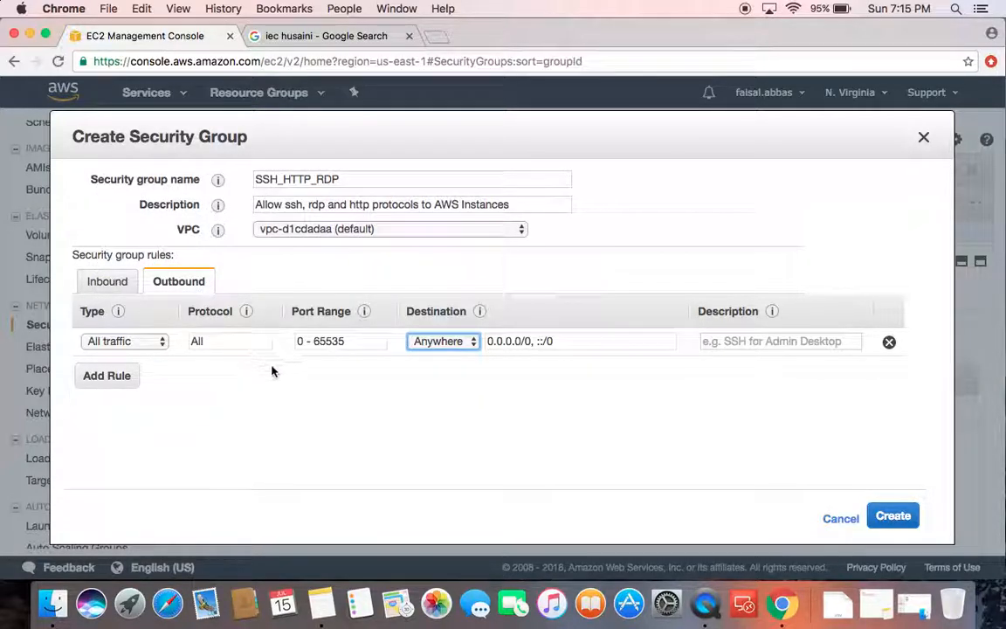
- Create the SSH_HTTP_RDP group with its SSH, HTTP and RDP inbound rules
left_click(890, 519)
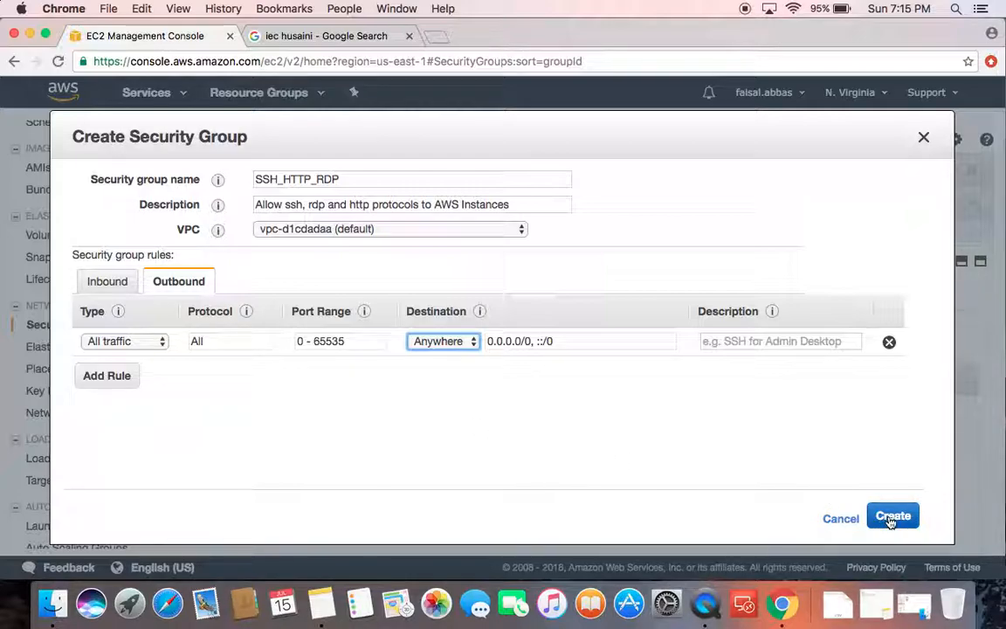